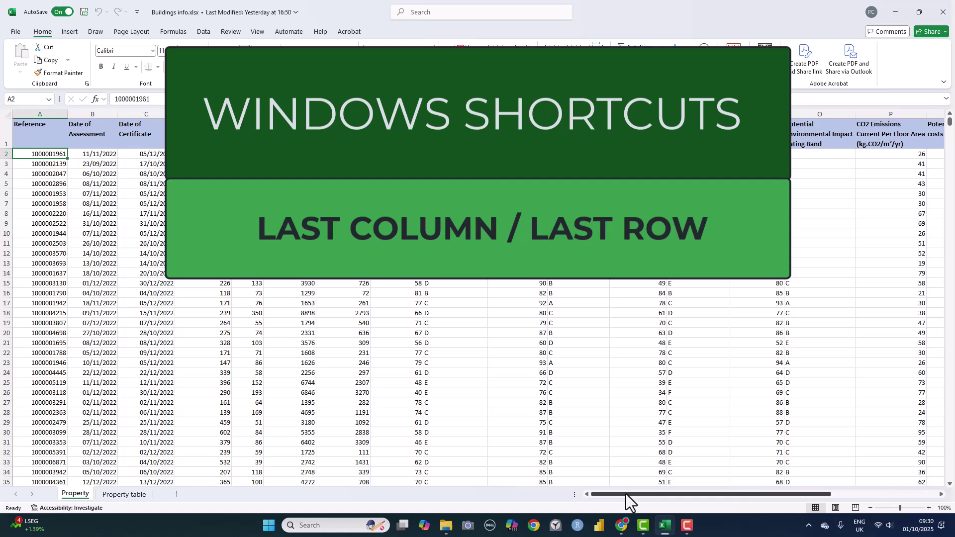
Scroll the Buildings sheet, return to its top, then show the 13-film table at Puppets in A2
{"action": "left_click_drag", "start_coordinate": [627, 494], "coordinate": [753, 486]}
{"action": "key", "text": "ctrl+Home"}
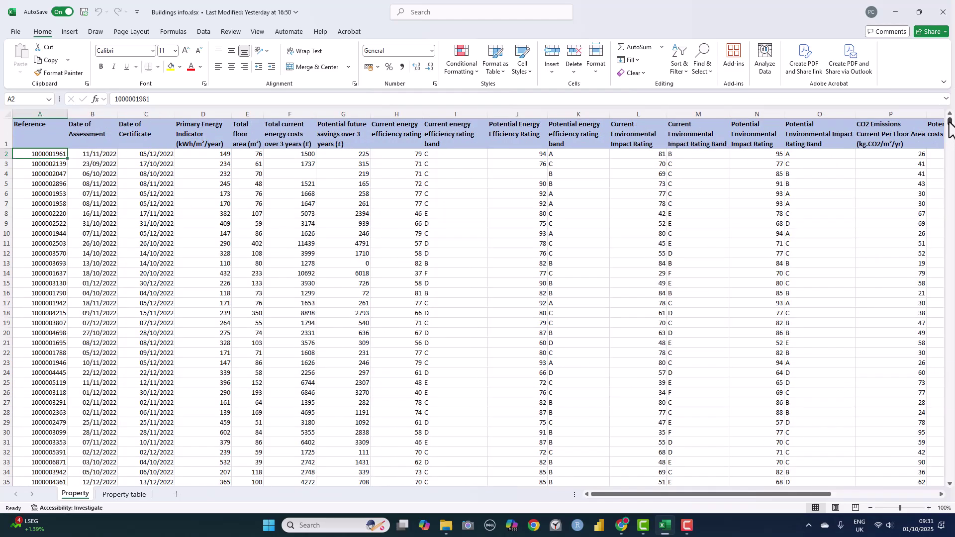
{"action": "left_click_drag", "start_coordinate": [950, 128], "coordinate": [846, 227]}
{"action": "key", "text": "ctrl+Home"}
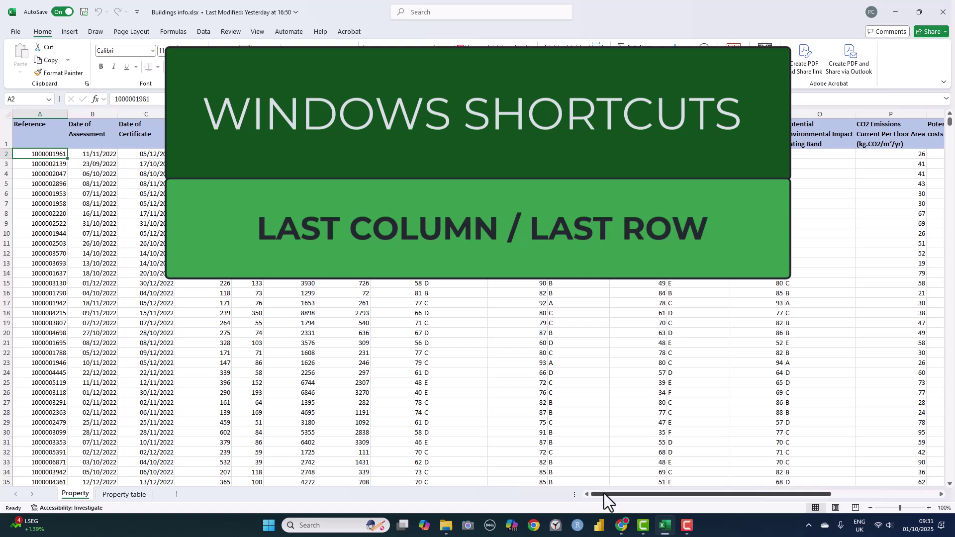
{"action": "key", "text": "ctrl+Home"}
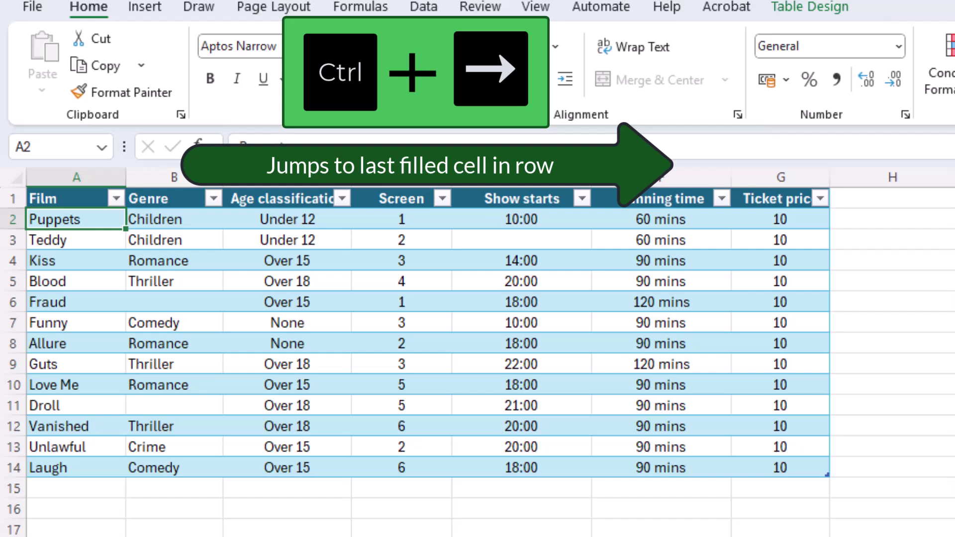
Use Ctrl+Right to jump from A2 to the price in G2, then Home back to A2
{"action": "key", "text": "ctrl+Right"}
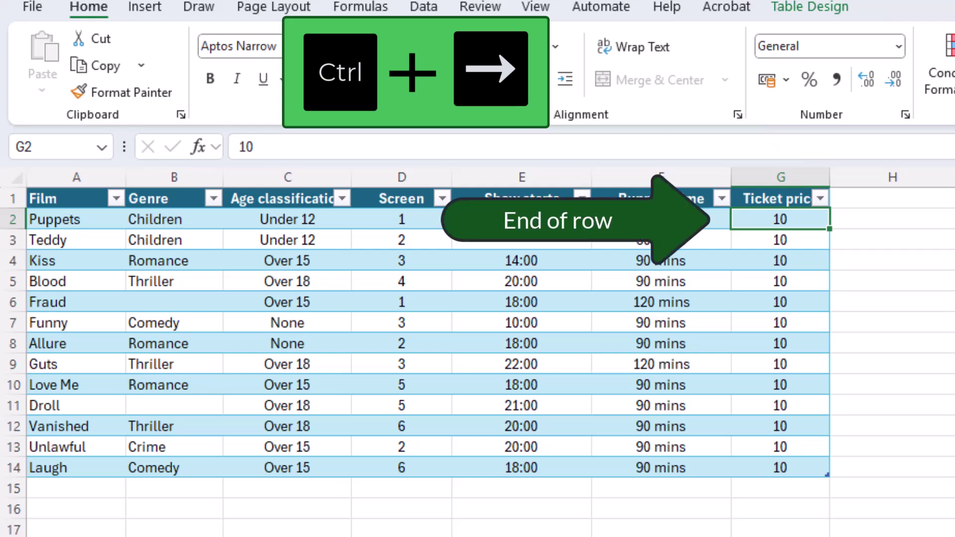
{"action": "key", "text": "Home"}
From Teddy in A3, Ctrl+Right across to D3, F3 and G3, then Ctrl+Home back to Puppets
{"action": "key", "text": "Down"}
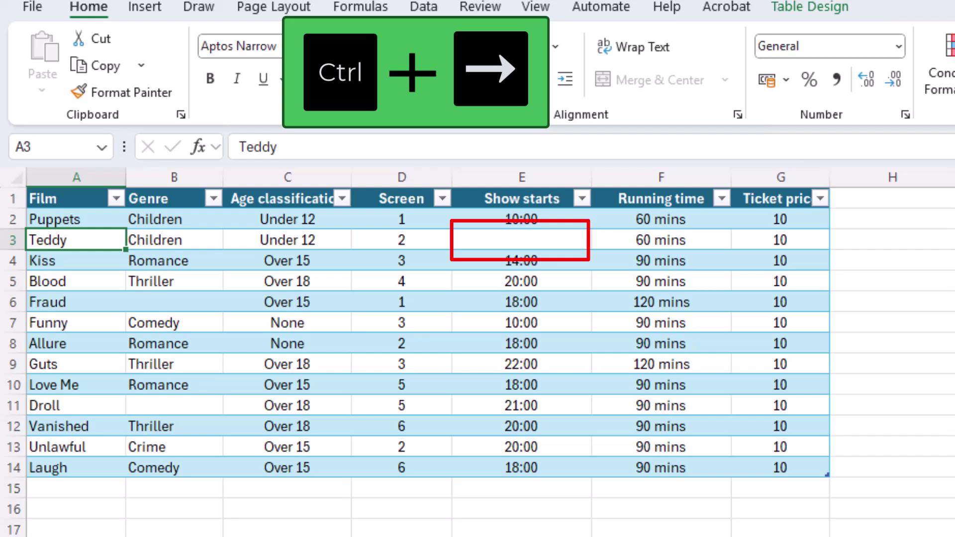
{"action": "key", "text": "ctrl+Right"}
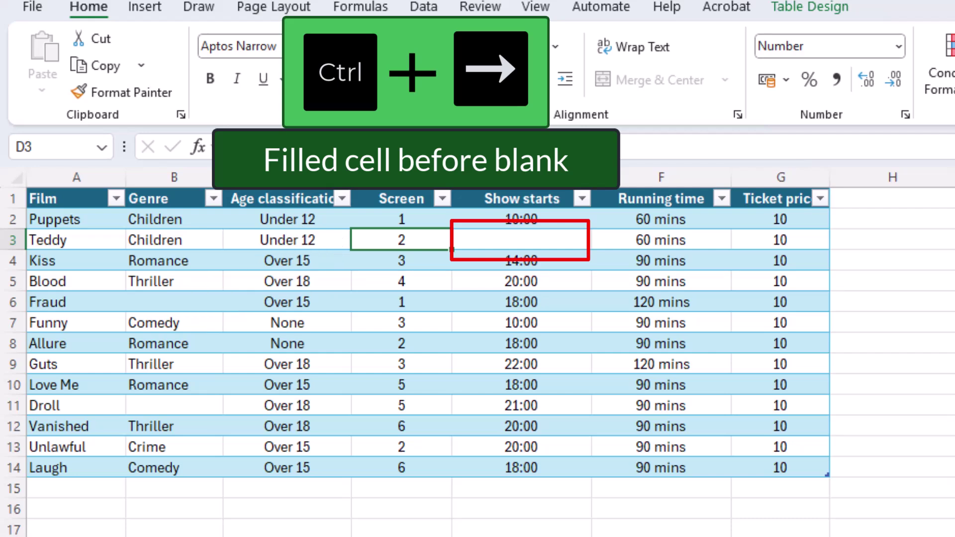
{"action": "key", "text": "ctrl+Right"}
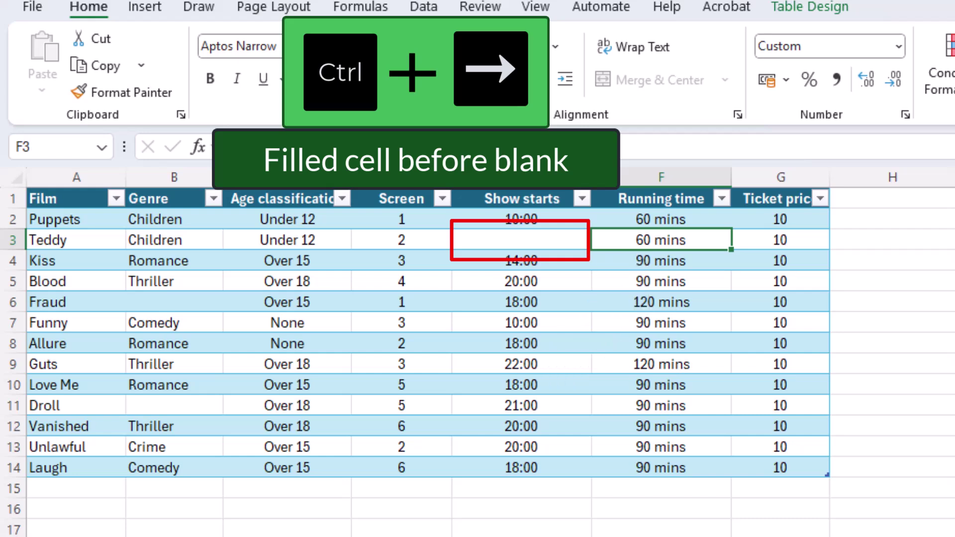
{"action": "key", "text": "ctrl+Right"}
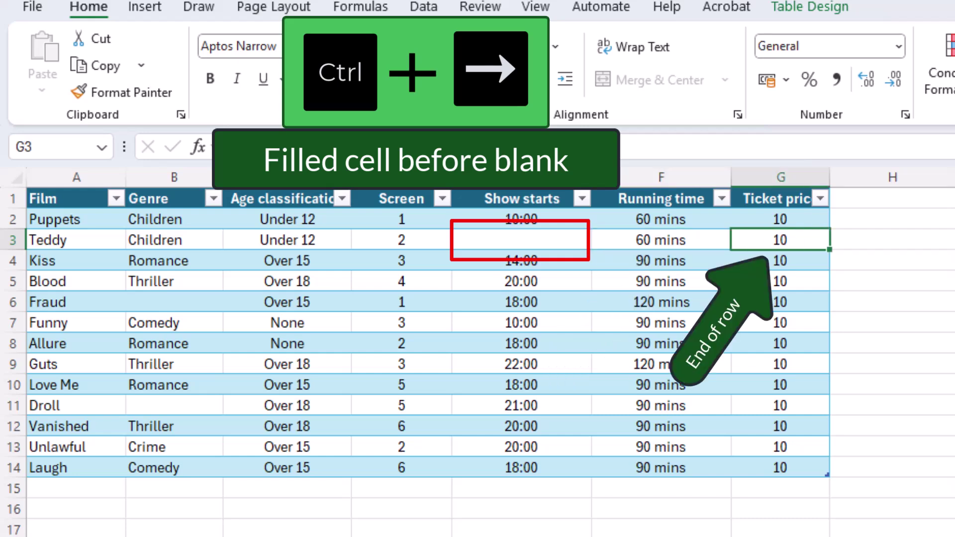
{"action": "key", "text": "ctrl+Home"}
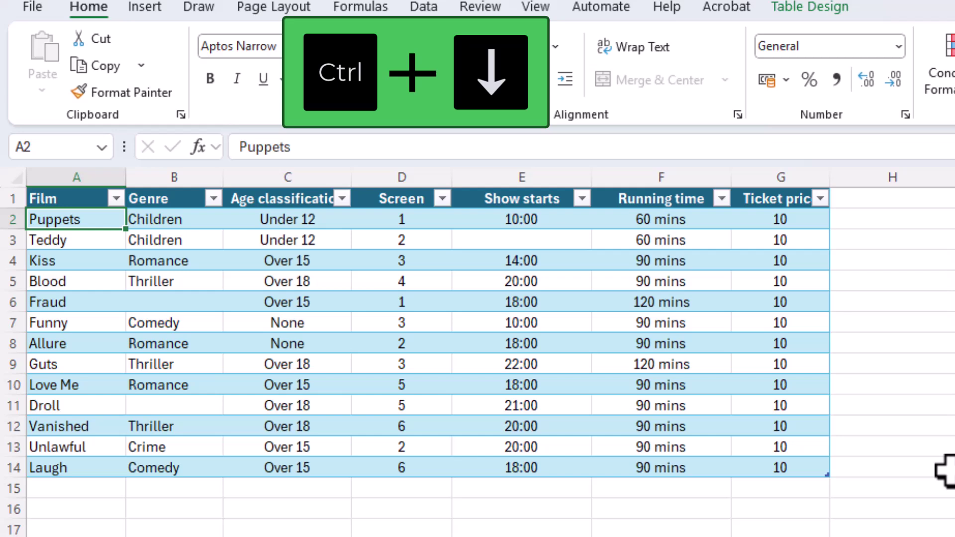
Jump down the Film column to Laugh in A14, then return to Children in B2
{"action": "key", "text": "ctrl+Down"}
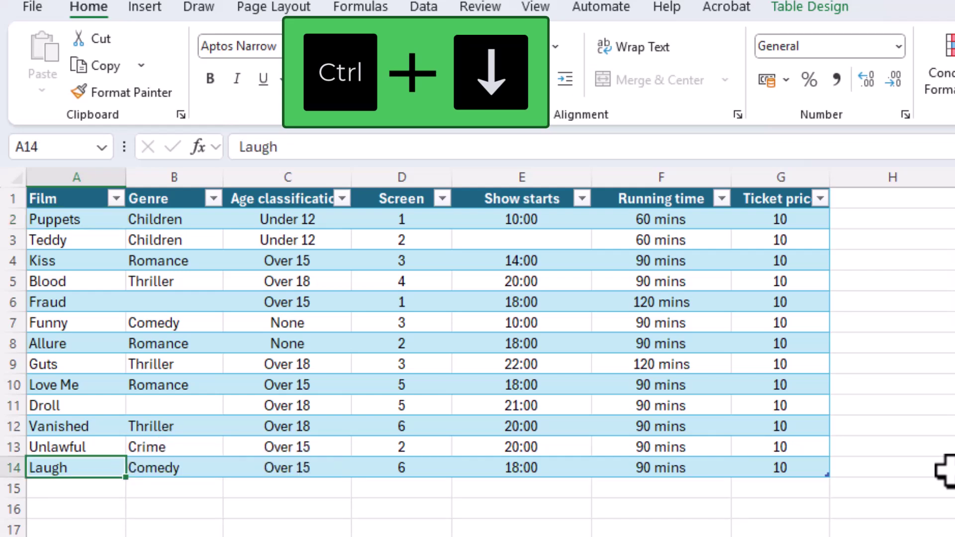
{"action": "key", "text": "ctrl+Up"}
{"action": "key", "text": "Down"}
{"action": "key", "text": "Right"}
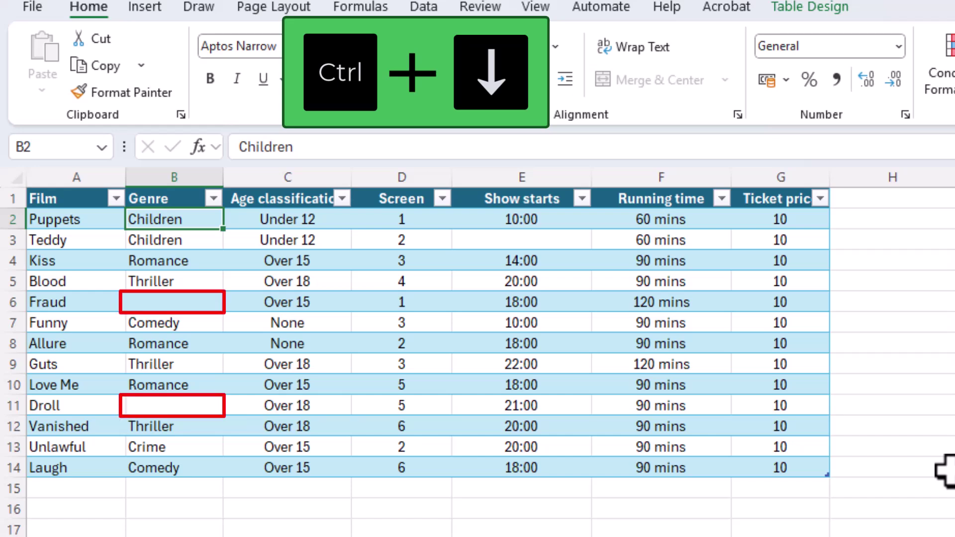
Ctrl+Down through the Genre column via B5, B7, B10 and B12 to Comedy in B14
{"action": "key", "text": "ctrl+Down"}
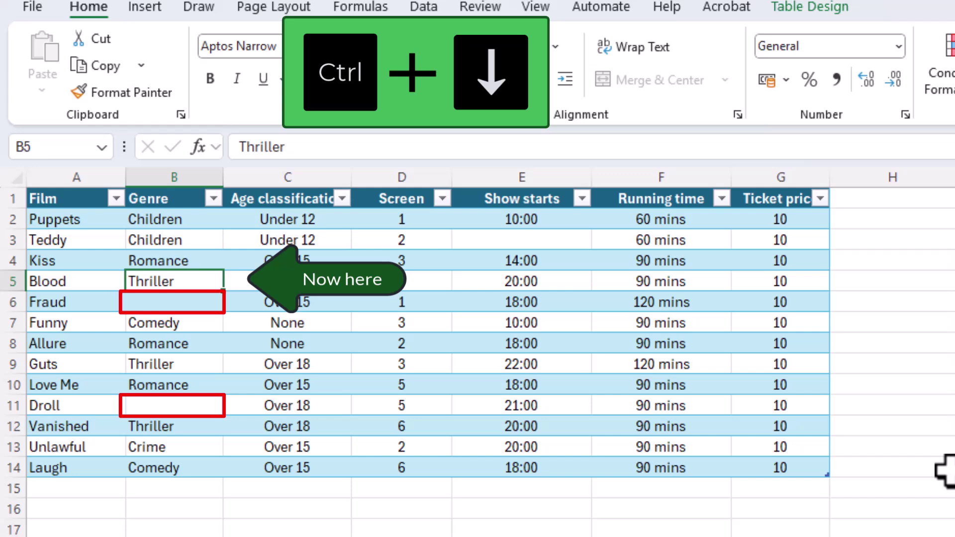
{"action": "key", "text": "ctrl+Down"}
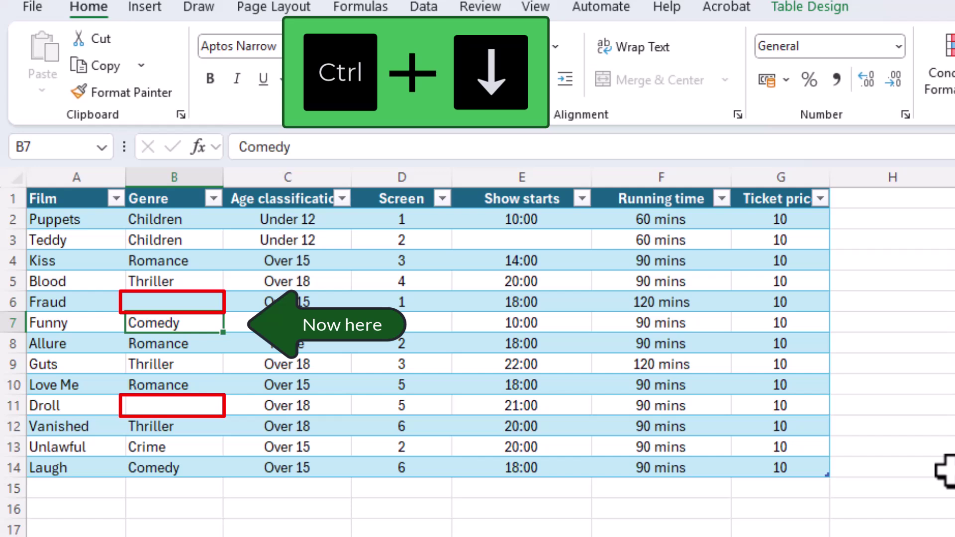
{"action": "key", "text": "ctrl+Down"}
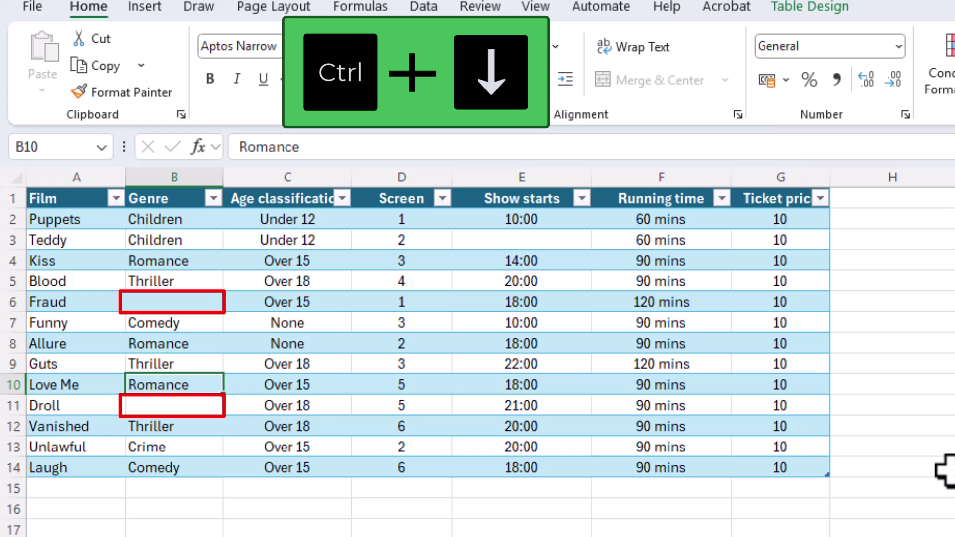
{"action": "key", "text": "ctrl+Down"}
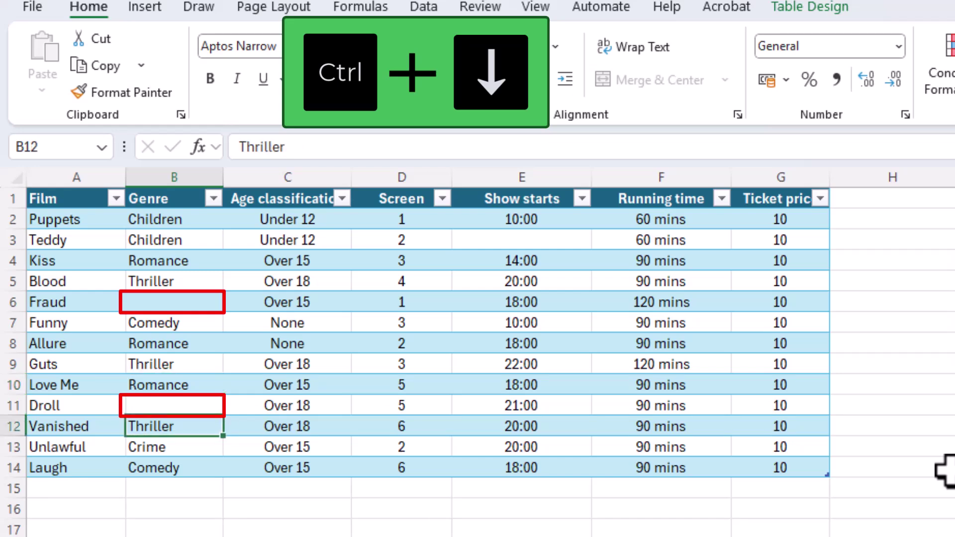
{"action": "key", "text": "ctrl+Down"}
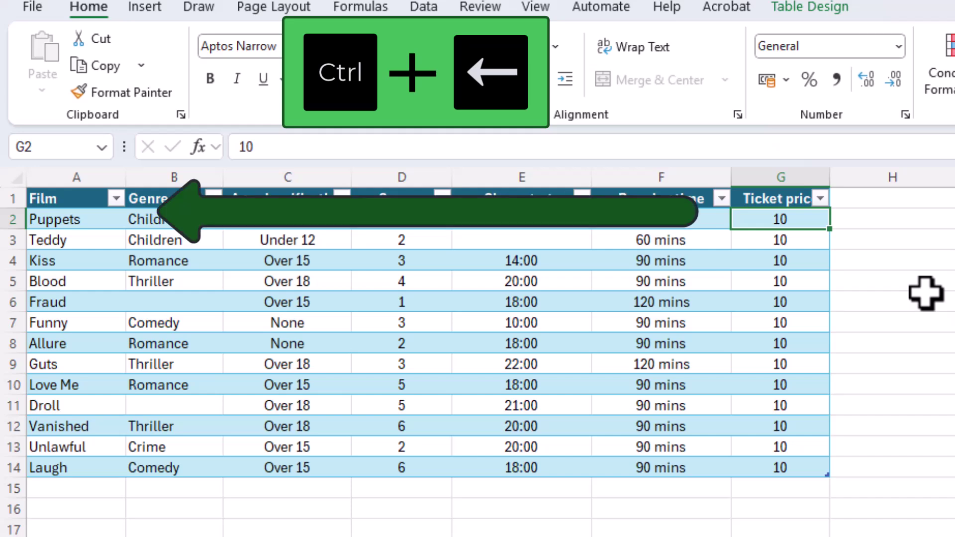
Ctrl+Left from G2 back to A2, then Ctrl+Up to the Film header in A1
{"action": "key", "text": "ctrl+Left"}
{"action": "key", "text": "Down"}
{"action": "key", "text": "Down"}
{"action": "key", "text": "Down"}
{"action": "key", "text": "Down"}
{"action": "key", "text": "Down"}
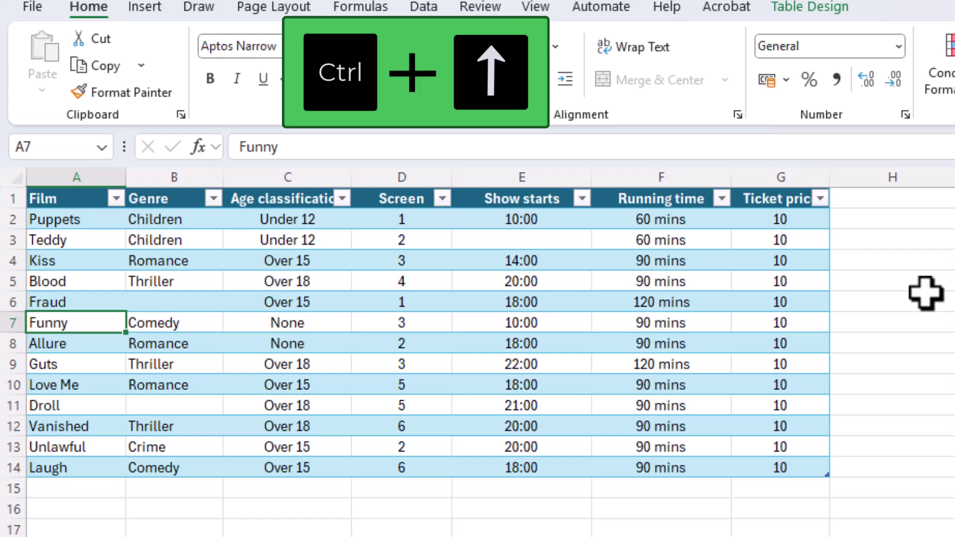
{"action": "key", "text": "ctrl+Up"}
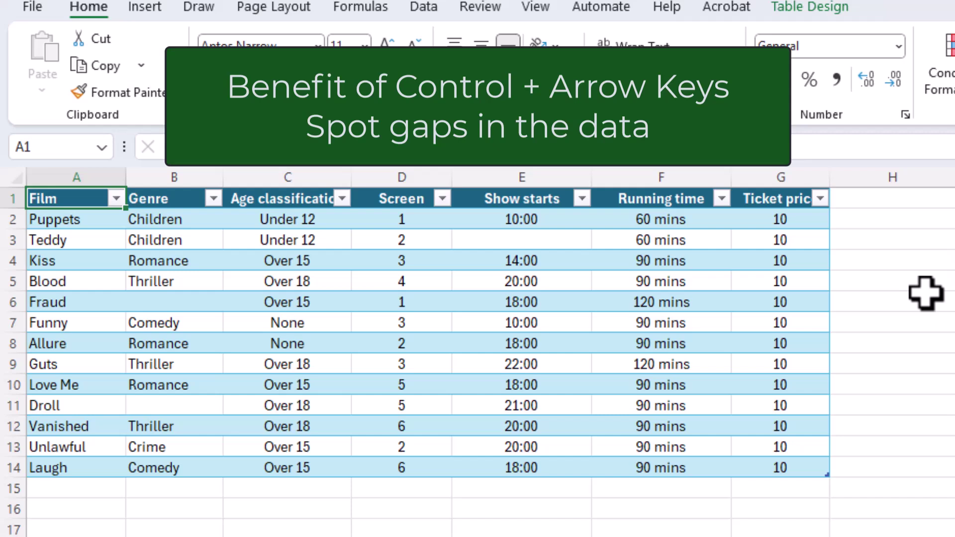
From Puppets in A2, jump right to G2, then down to Laugh's price of 10 in G14
{"action": "key", "text": "Down"}
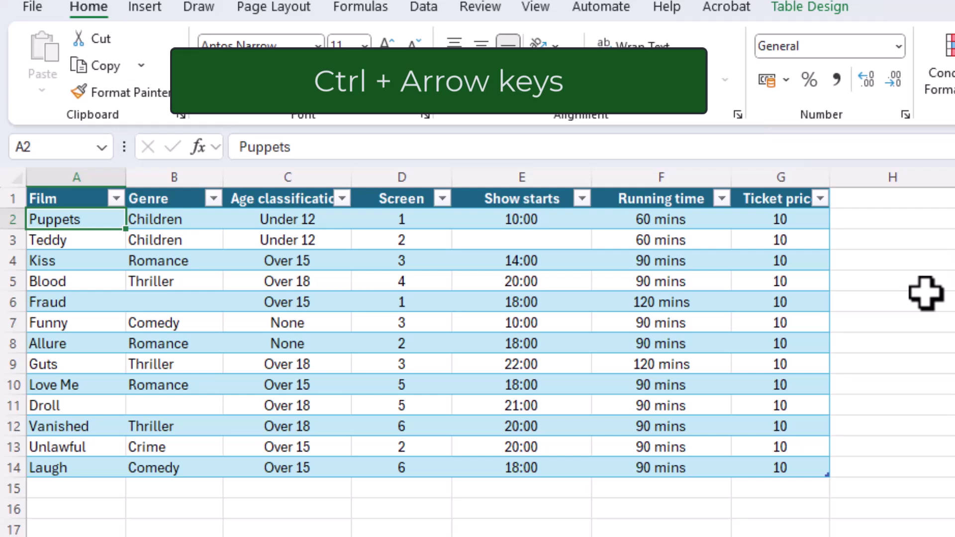
{"action": "key", "text": "ctrl+Right"}
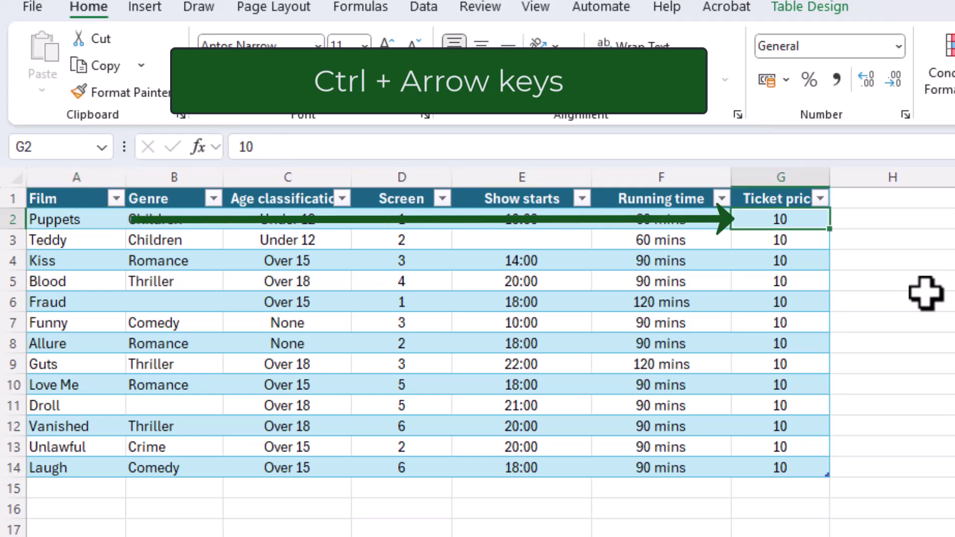
{"action": "key", "text": "ctrl+Down"}
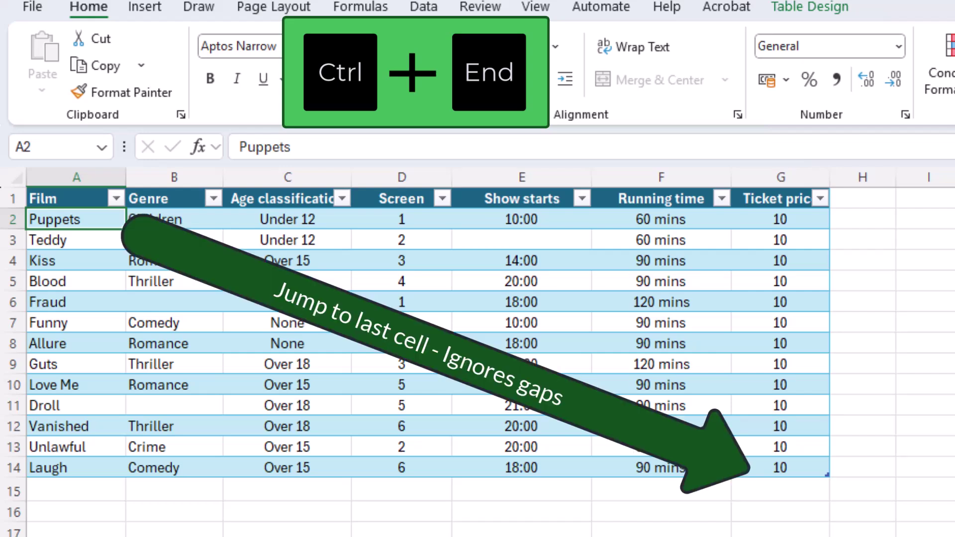
Use Ctrl+End to go from A2 straight to G14, the table's last used cell
{"action": "key", "text": "ctrl+End"}
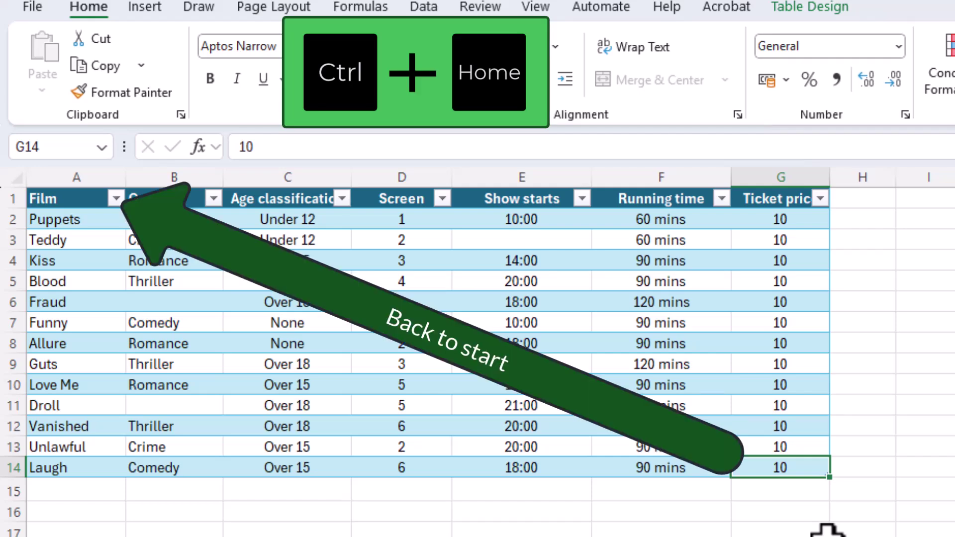
Use Ctrl+Home to go from G14 back to the Film header in A1
{"action": "key", "text": "ctrl+Home"}
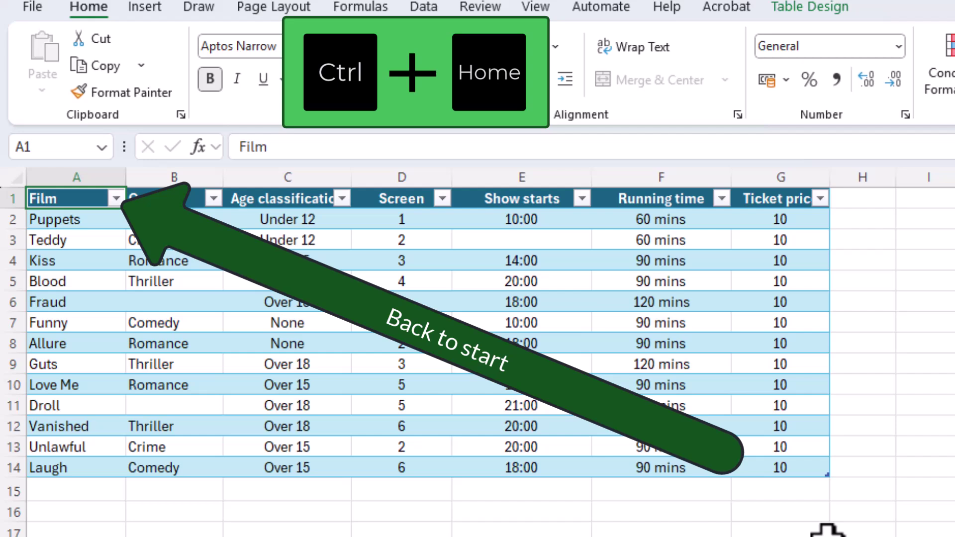